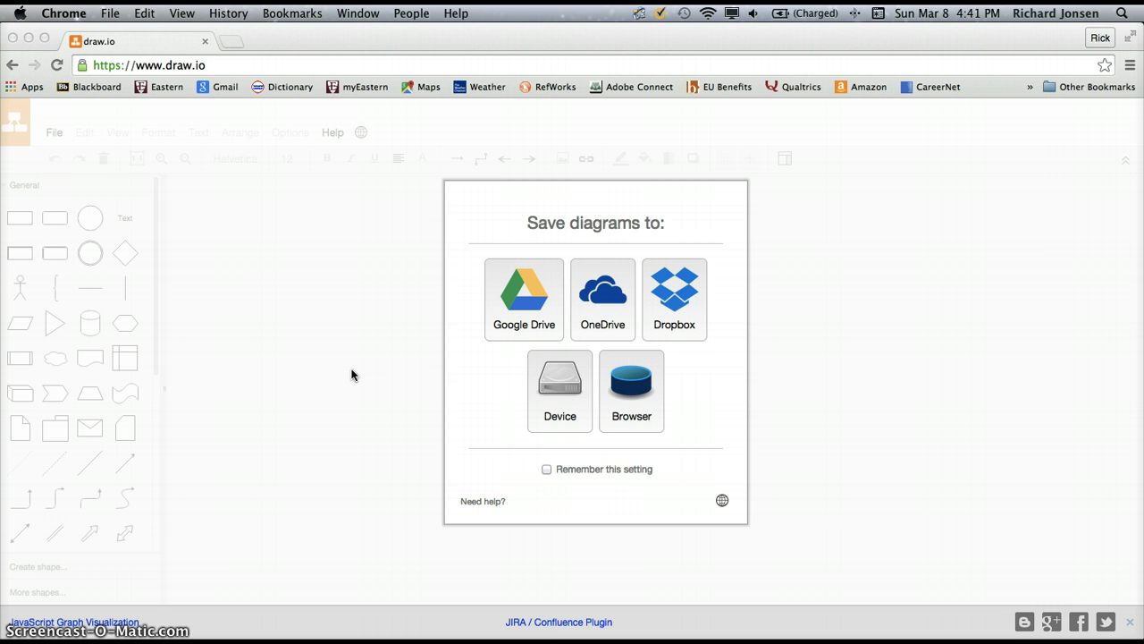
Create a blank diagram saved on this device named 'process flow chart 1.xml'.
{"action": "left_click", "coordinate": [553, 391]}
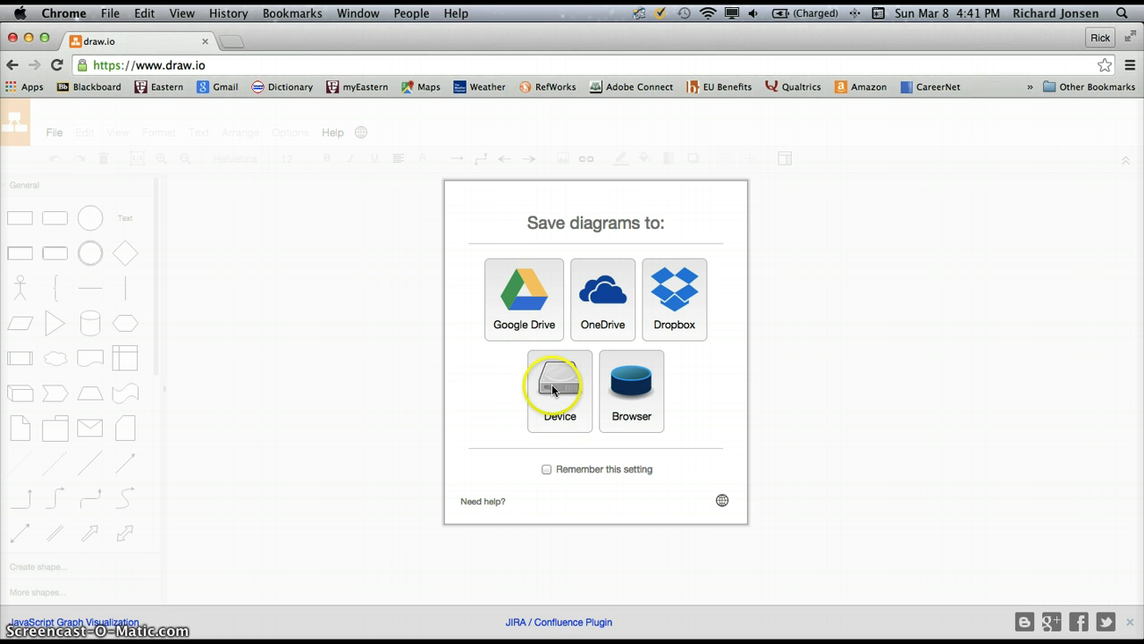
{"action": "left_click", "coordinate": [553, 392]}
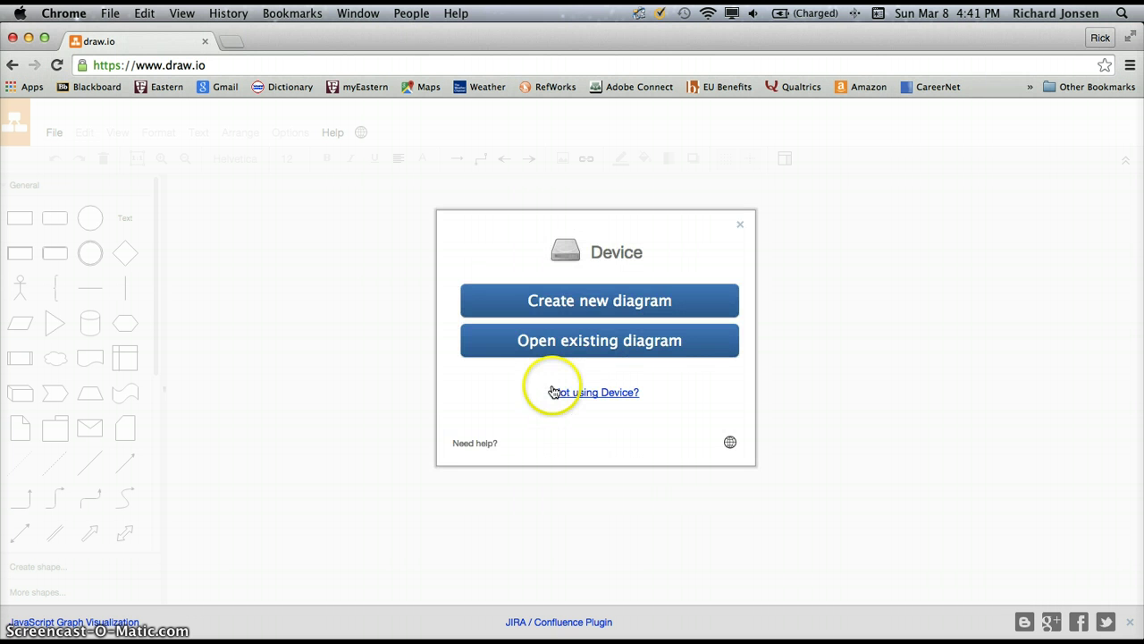
{"action": "left_click", "coordinate": [531, 302]}
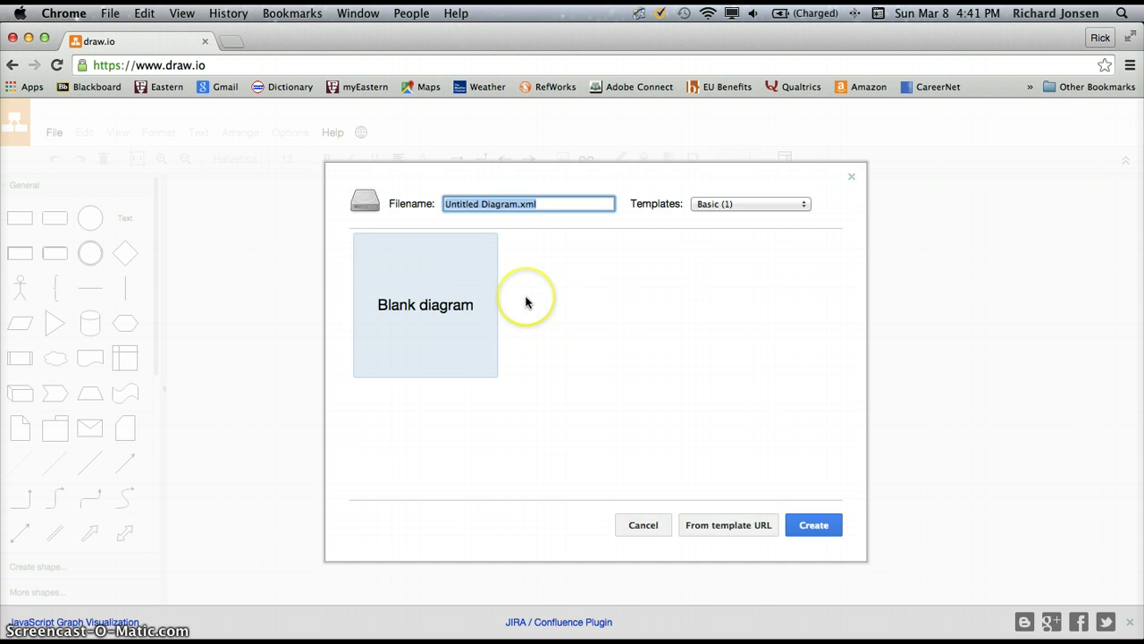
{"action": "left_click", "coordinate": [517, 203]}
{"action": "key", "text": "BackSpace"}
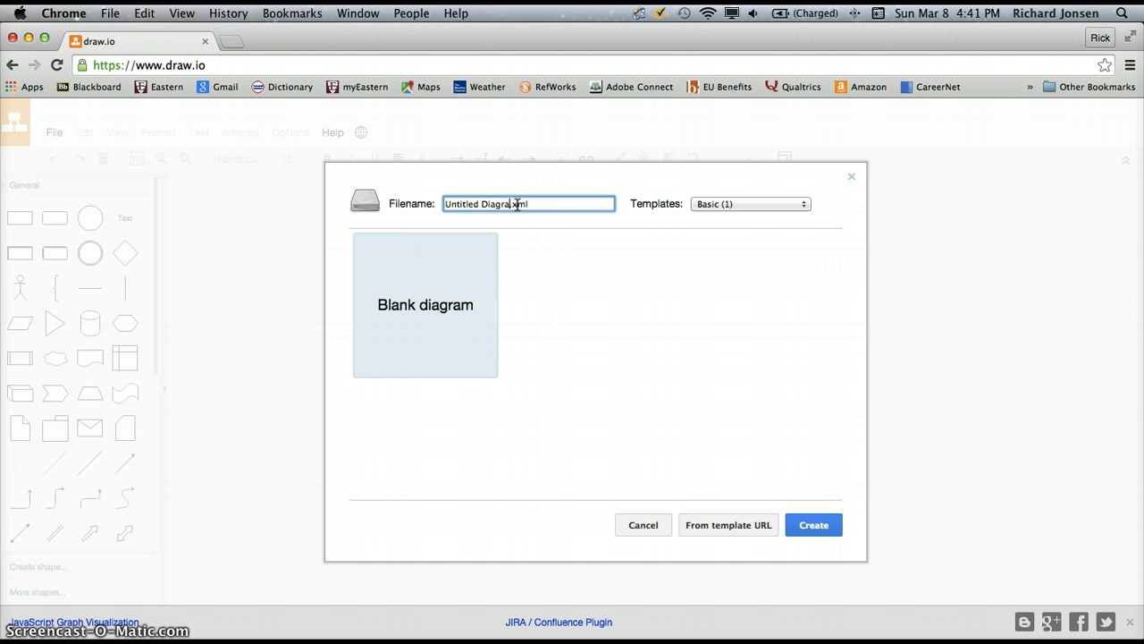
{"action": "key", "text": "BackSpace"}
{"action": "key", "text": "BackSpace"}
{"action": "key", "text": "BackSpace"}
{"action": "key", "text": "BackSpace"}
{"action": "key", "text": "BackSpace"}
{"action": "key", "text": "BackSpace"}
{"action": "key", "text": "BackSpace"}
{"action": "key", "text": "BackSpace"}
{"action": "key", "text": "BackSpace"}
{"action": "key", "text": "BackSpace"}
{"action": "key", "text": "BackSpace"}
{"action": "key", "text": "BackSpace"}
{"action": "key", "text": "BackSpace"}
{"action": "key", "text": "BackSpace"}
{"action": "key", "text": "BackSpace"}
{"action": "type", "text": "process flow chart 1"}
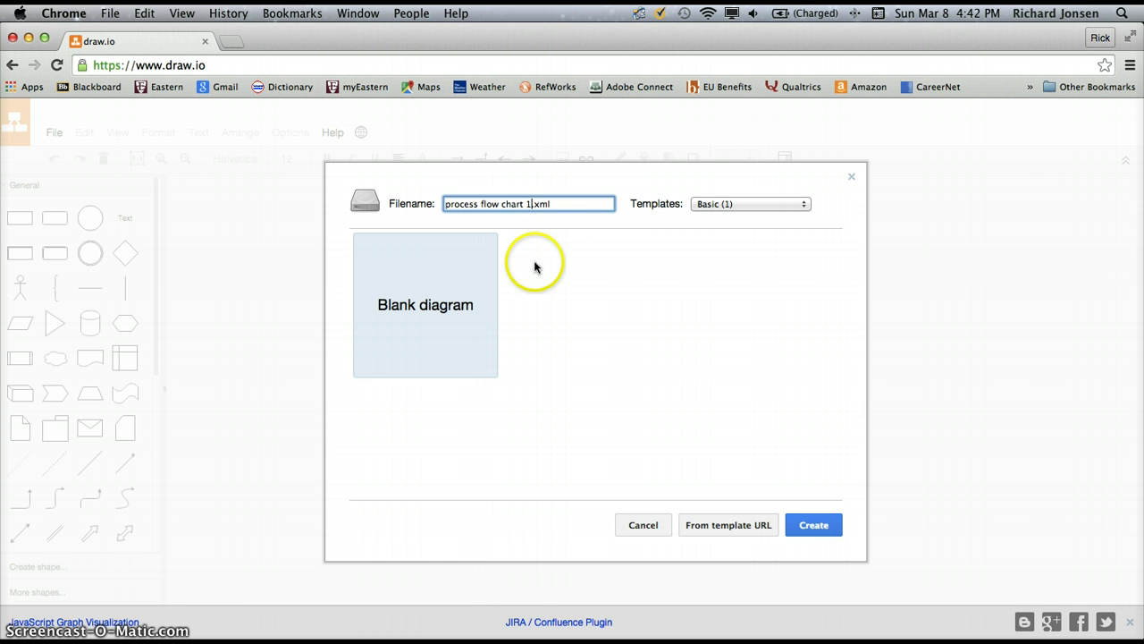
{"action": "left_click", "coordinate": [812, 525]}
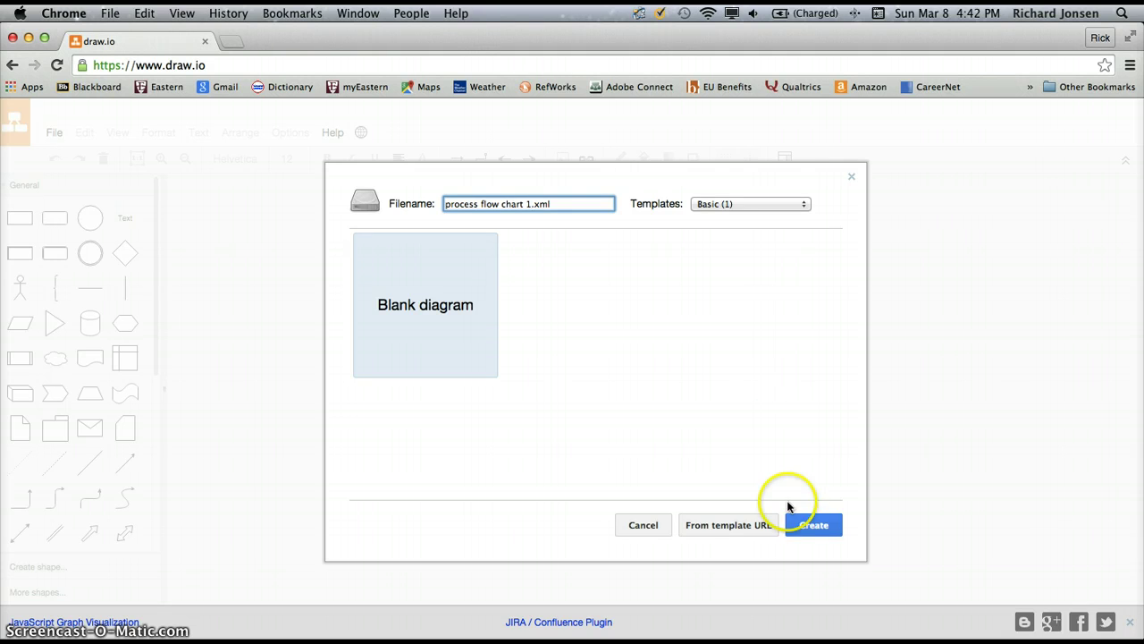
{"action": "left_click", "coordinate": [809, 527]}
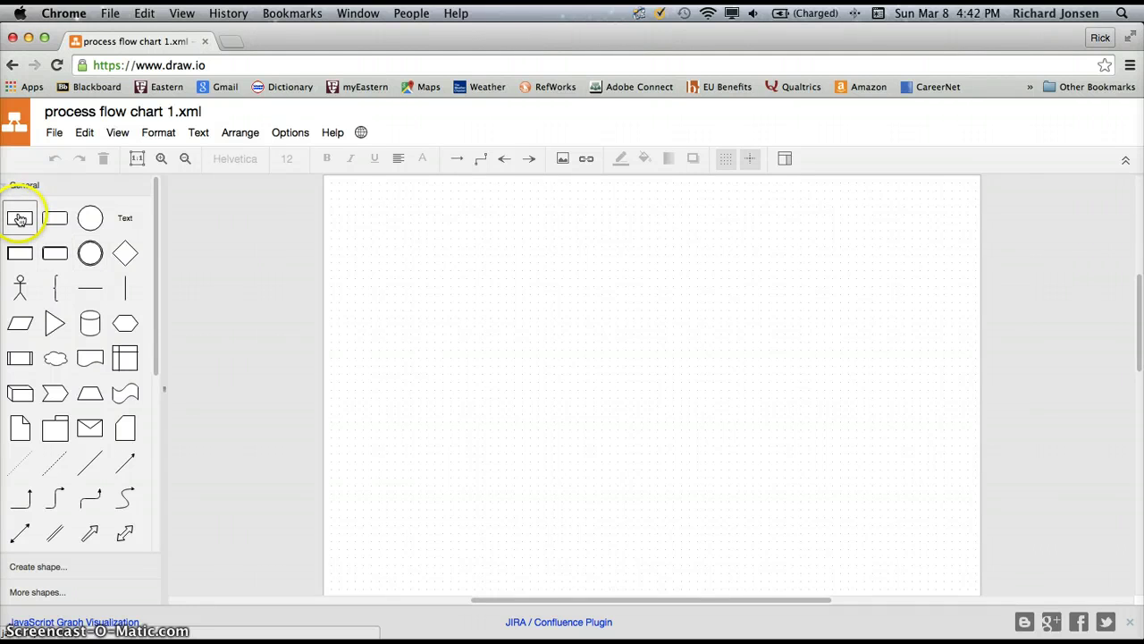
{"action": "mouse_move", "coordinate": [20, 220]}
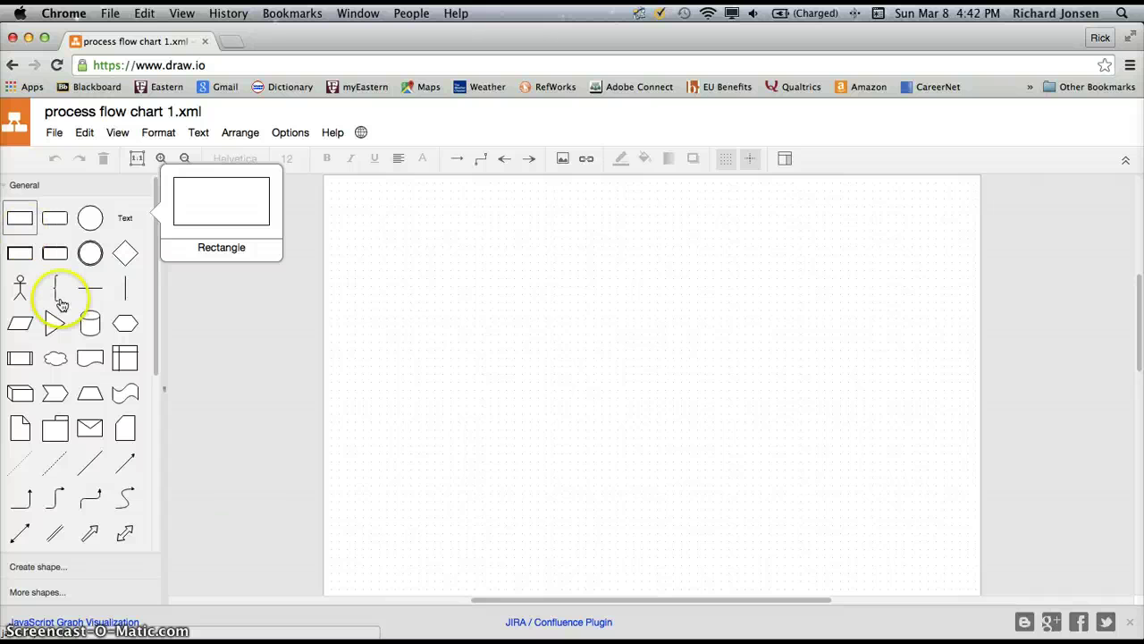
{"action": "mouse_move", "coordinate": [53, 325]}
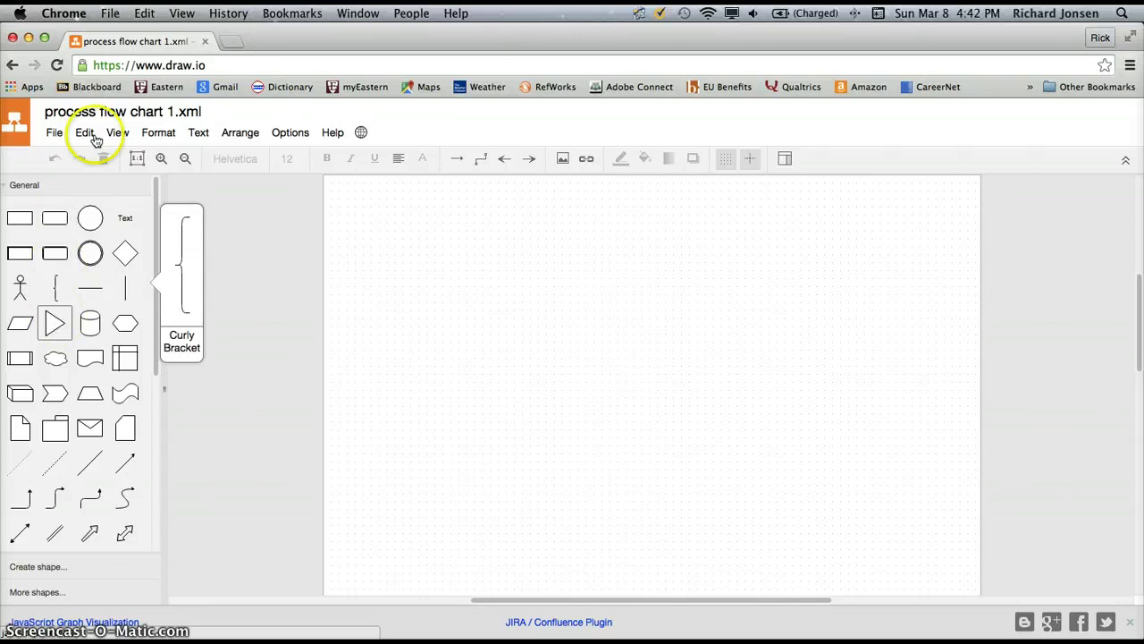
{"action": "mouse_move", "coordinate": [89, 223]}
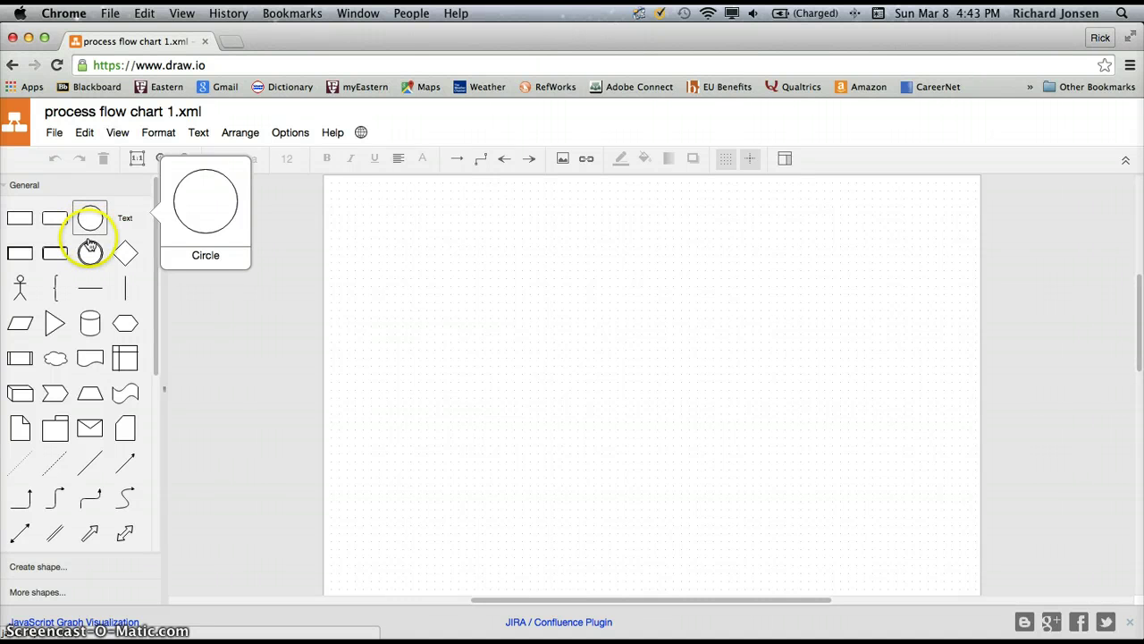
{"action": "mouse_move", "coordinate": [126, 255]}
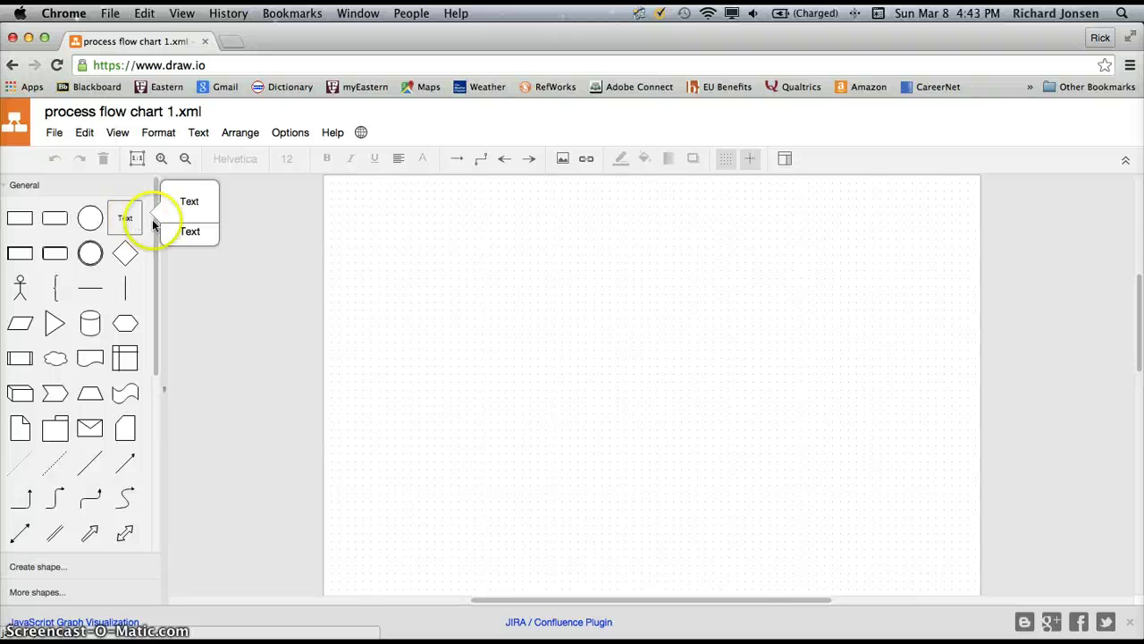
Zoom in and place a circle near the top-left of the page.
{"action": "left_click", "coordinate": [161, 160]}
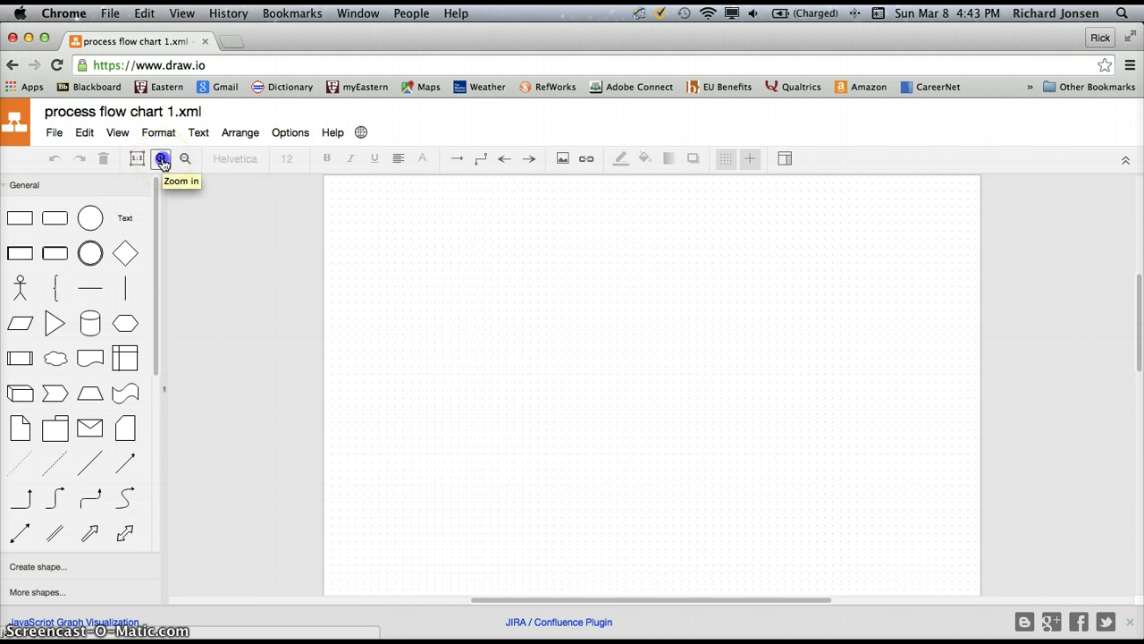
{"action": "left_click", "coordinate": [162, 160]}
{"action": "left_click", "coordinate": [309, 279]}
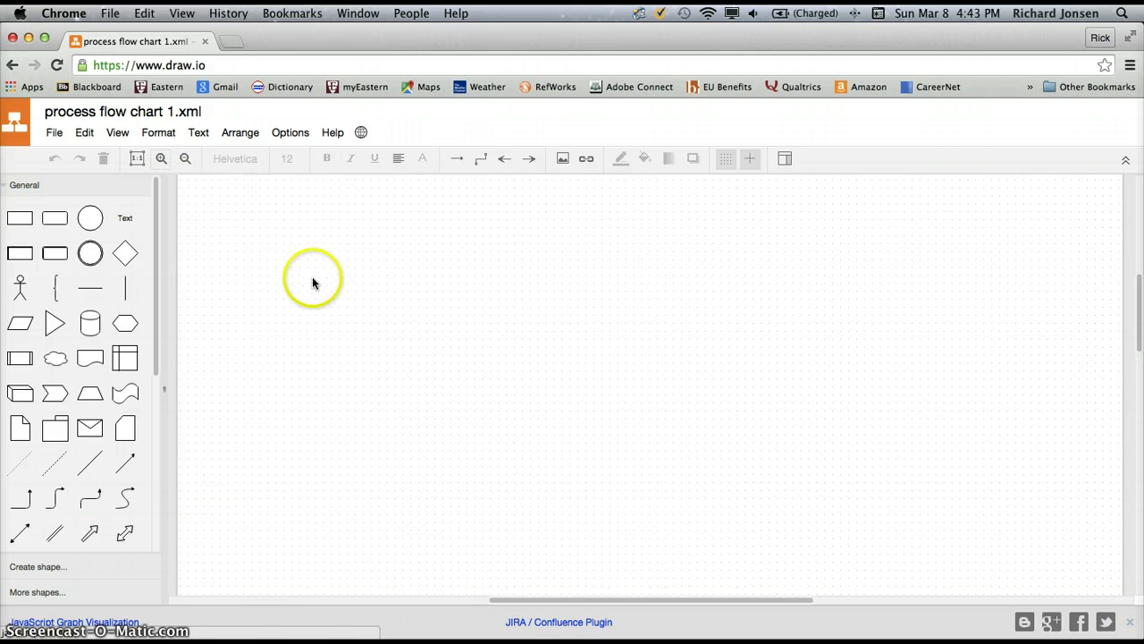
{"action": "scroll", "coordinate": [312, 279], "scroll_direction": "up", "scroll_amount": 3}
{"action": "scroll", "coordinate": [312, 282], "scroll_direction": "down", "scroll_amount": 2}
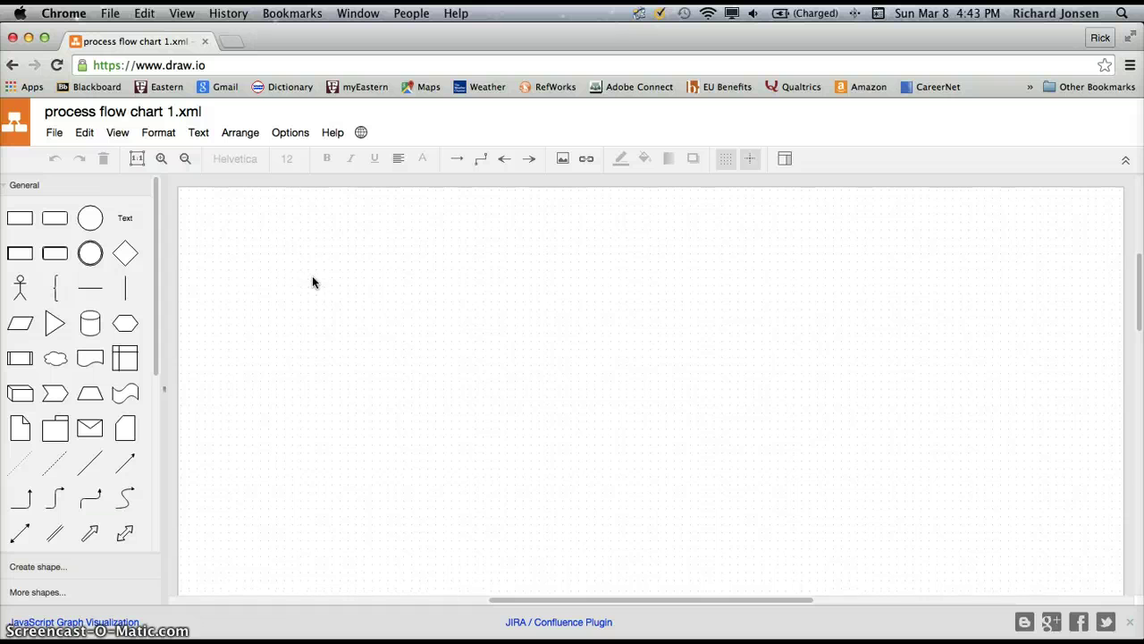
{"action": "left_click", "coordinate": [283, 296]}
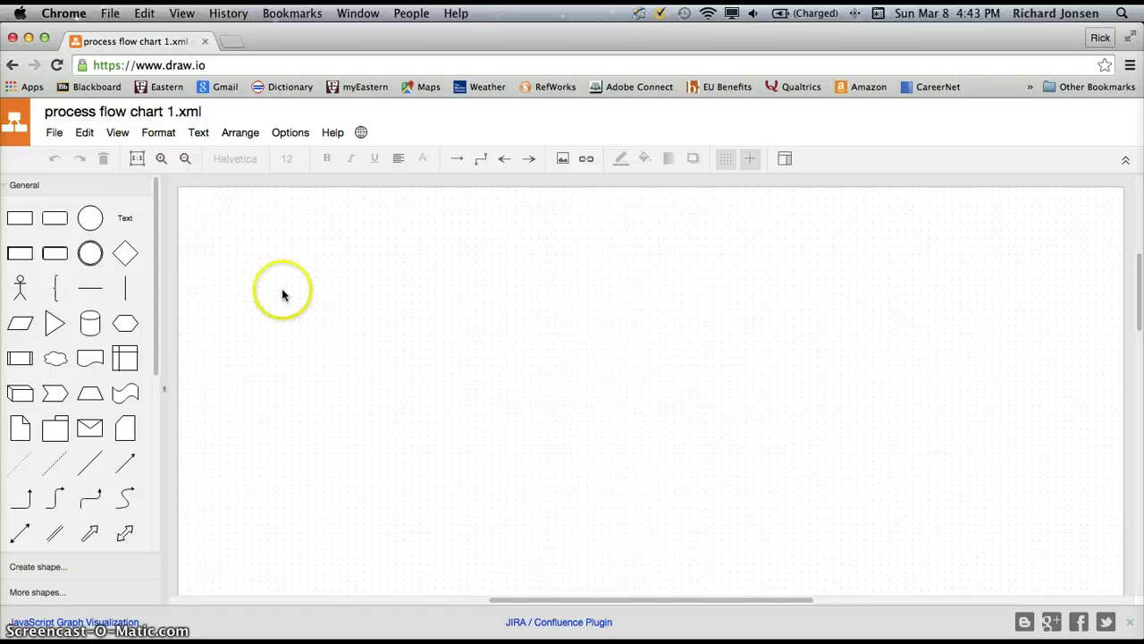
{"action": "left_click", "coordinate": [91, 220]}
{"action": "left_click", "coordinate": [212, 237]}
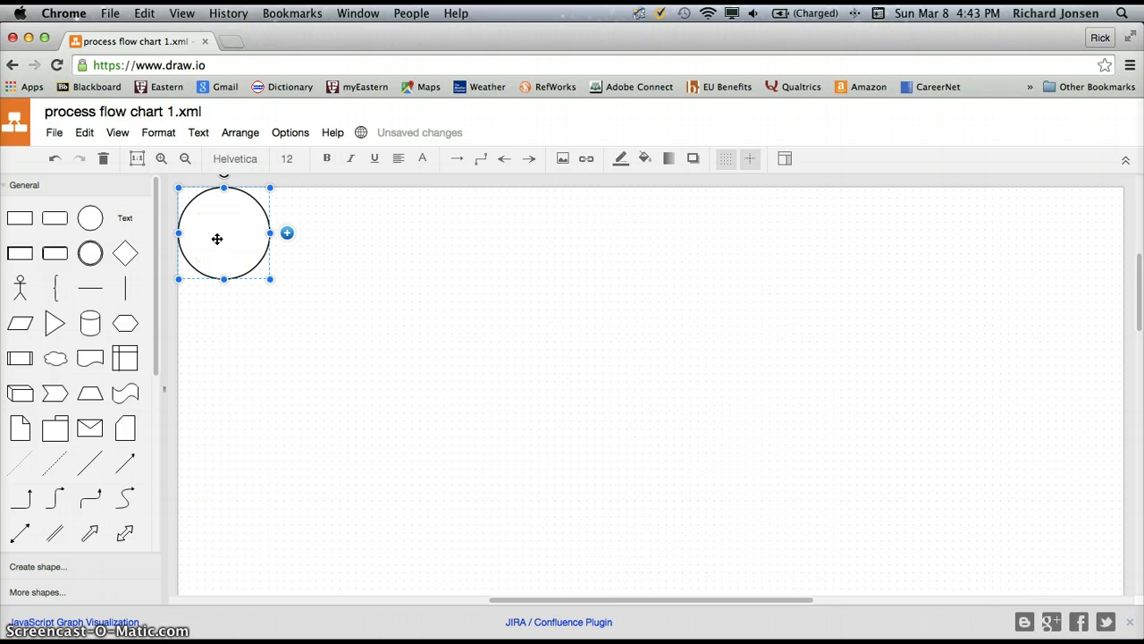
{"action": "left_click_drag", "start_coordinate": [216, 239], "coordinate": [280, 263]}
{"action": "left_click", "coordinate": [301, 289]}
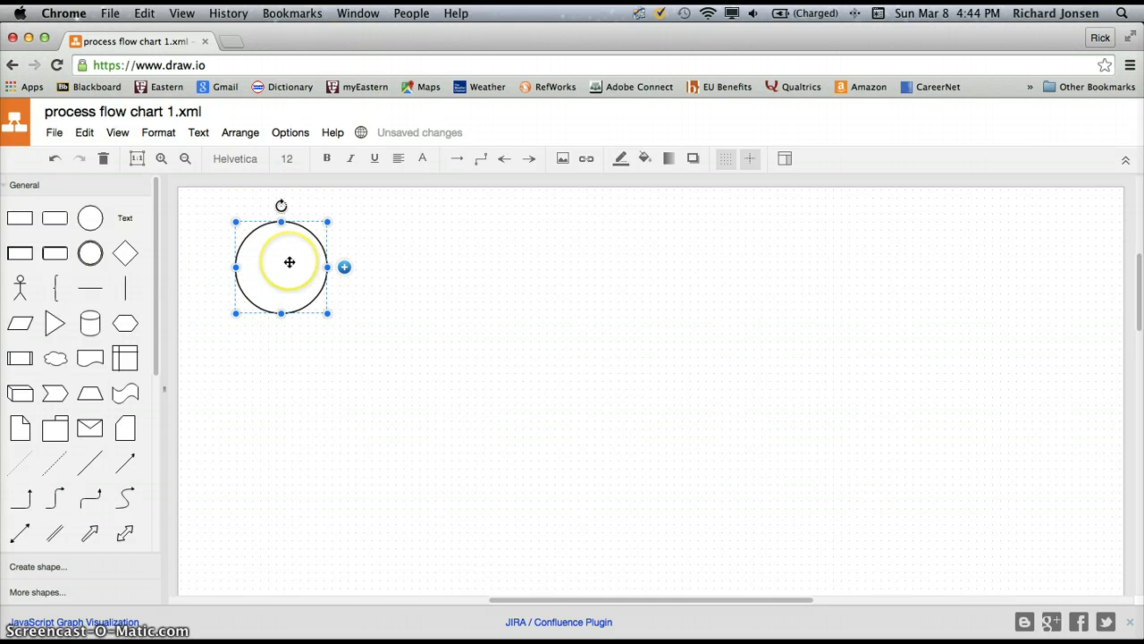
Label the circle 'start process'.
{"action": "double_click", "coordinate": [290, 262]}
{"action": "type", "text": "start process"}
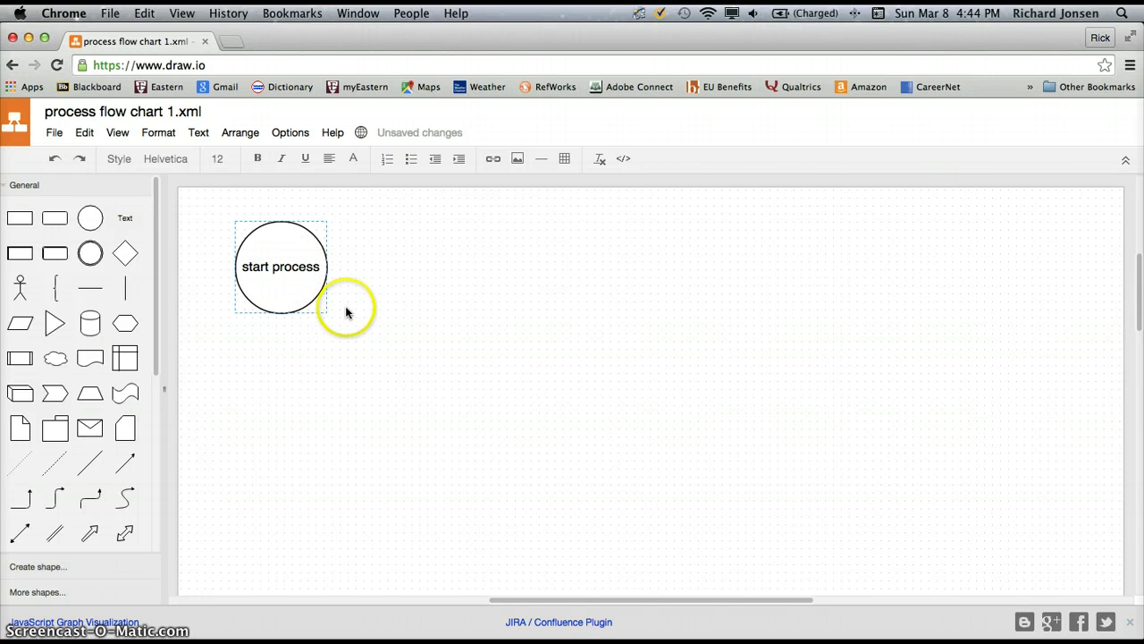
{"action": "left_click", "coordinate": [366, 346]}
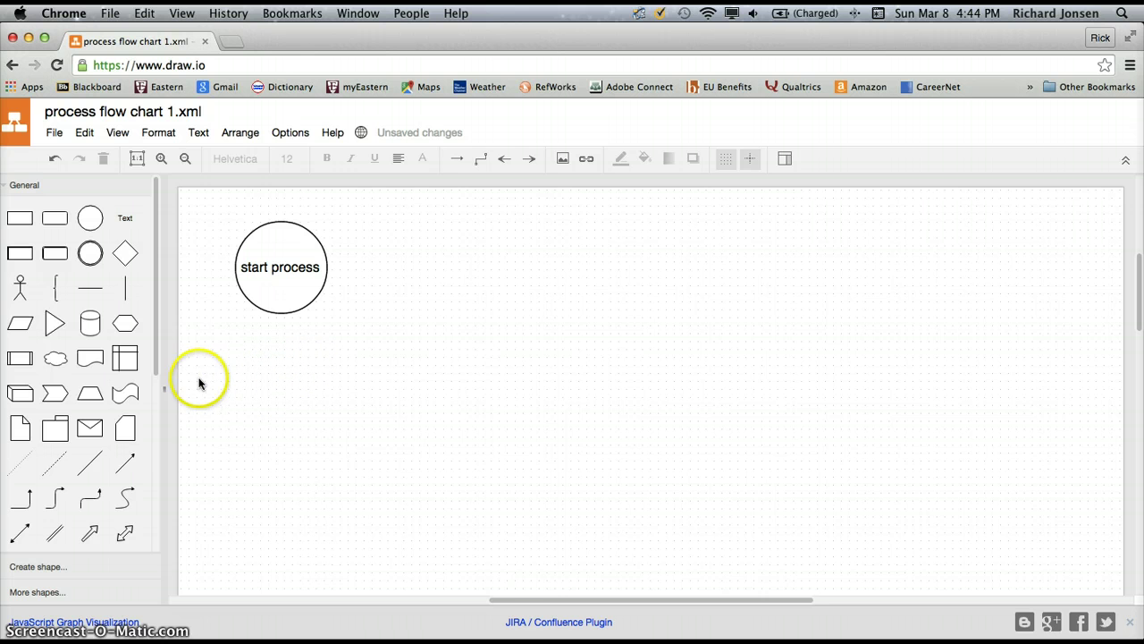
Drop a rectangle beside the circle and label it 'submit claim'.
{"action": "left_click", "coordinate": [20, 222]}
{"action": "left_click_drag", "start_coordinate": [20, 222], "coordinate": [394, 236]}
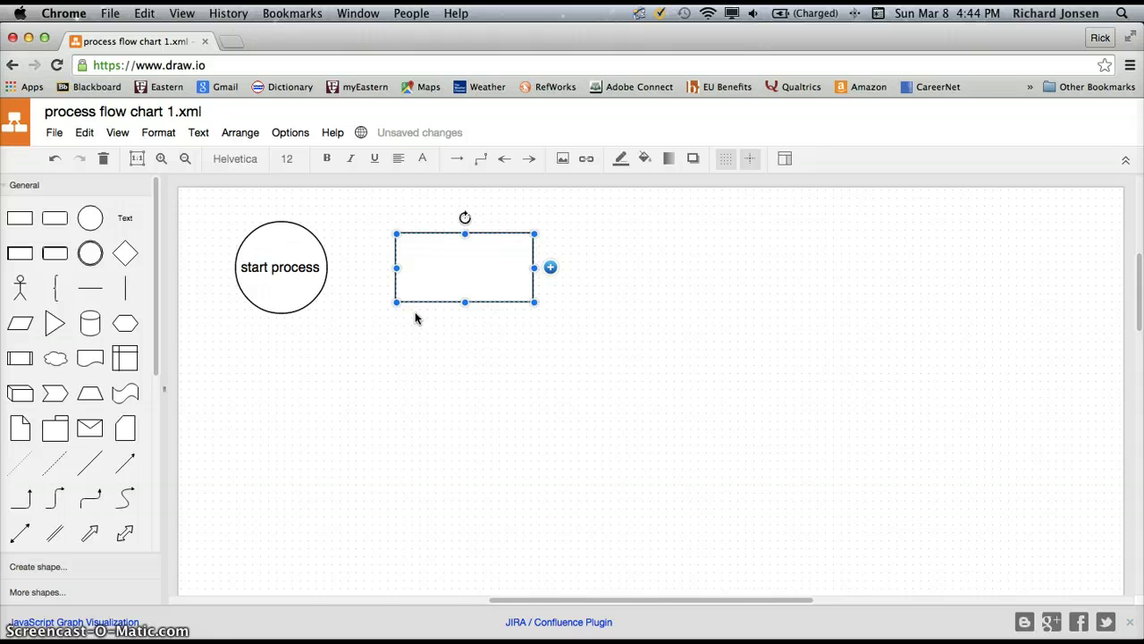
{"action": "type", "text": "submit "}
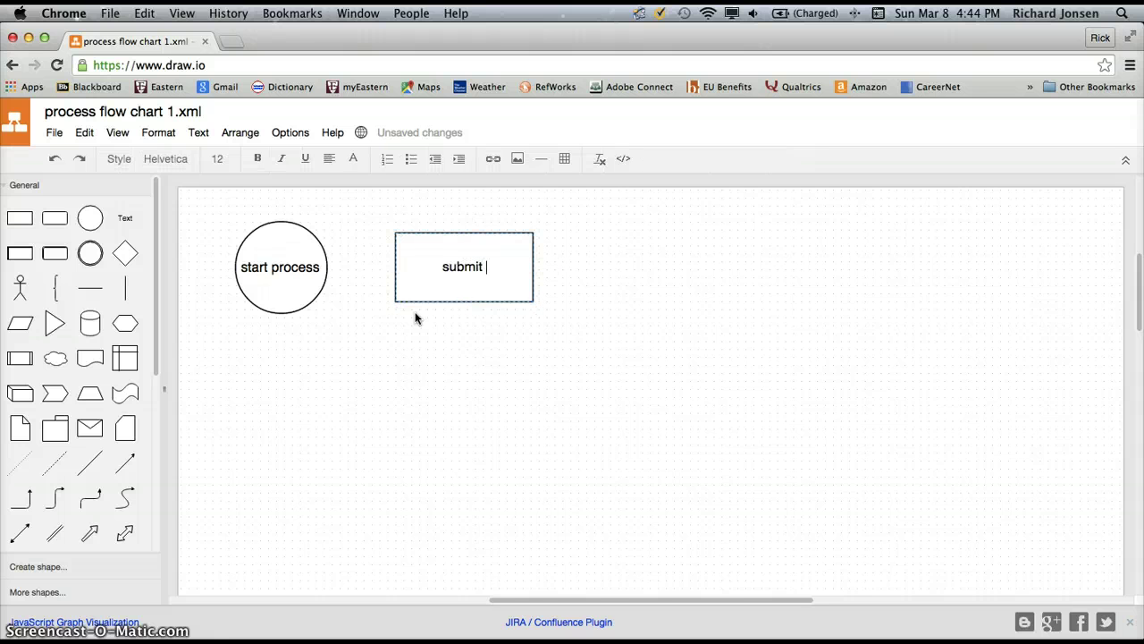
{"action": "type", "text": "qlaim"}
{"action": "left_click", "coordinate": [426, 327]}
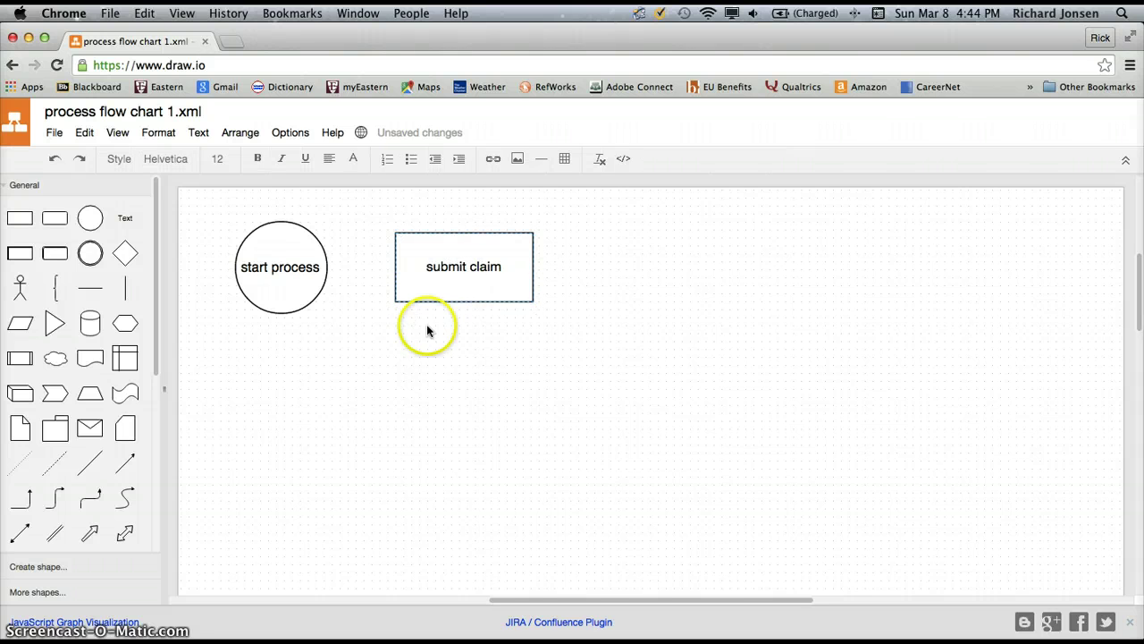
{"action": "left_click", "coordinate": [438, 391]}
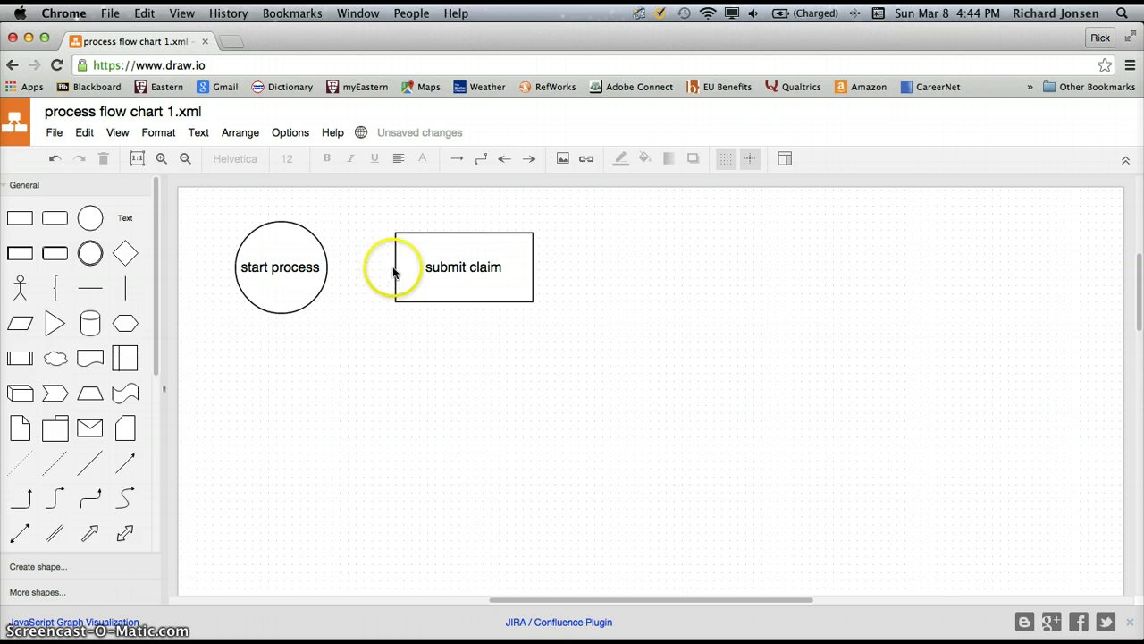
Draw an arrow from the 'start process' circle to the 'submit claim' box.
{"action": "mouse_move", "coordinate": [327, 277]}
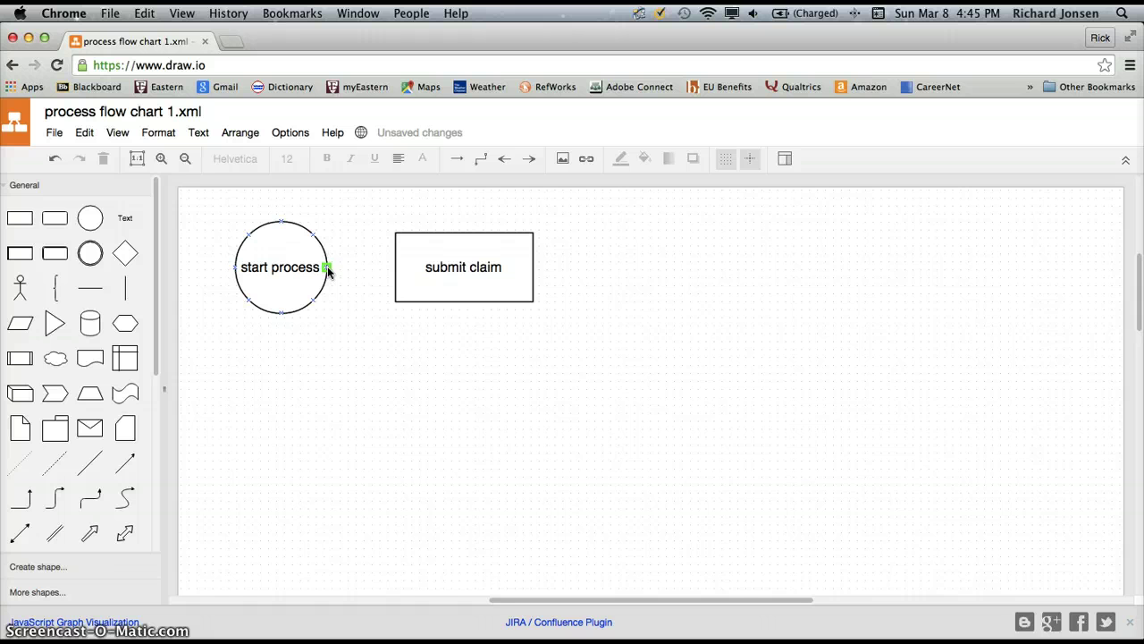
{"action": "left_click_drag", "start_coordinate": [327, 272], "coordinate": [531, 288]}
{"action": "left_click_drag", "start_coordinate": [337, 274], "coordinate": [381, 277]}
{"action": "left_click_drag", "start_coordinate": [396, 271], "coordinate": [396, 268]}
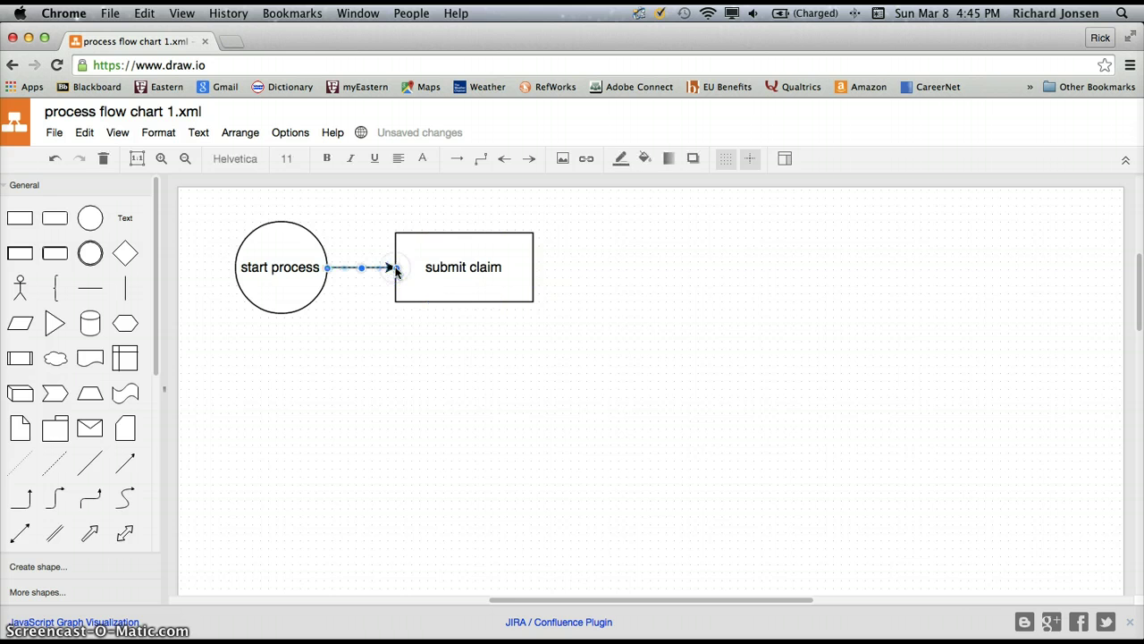
{"action": "left_click", "coordinate": [361, 317]}
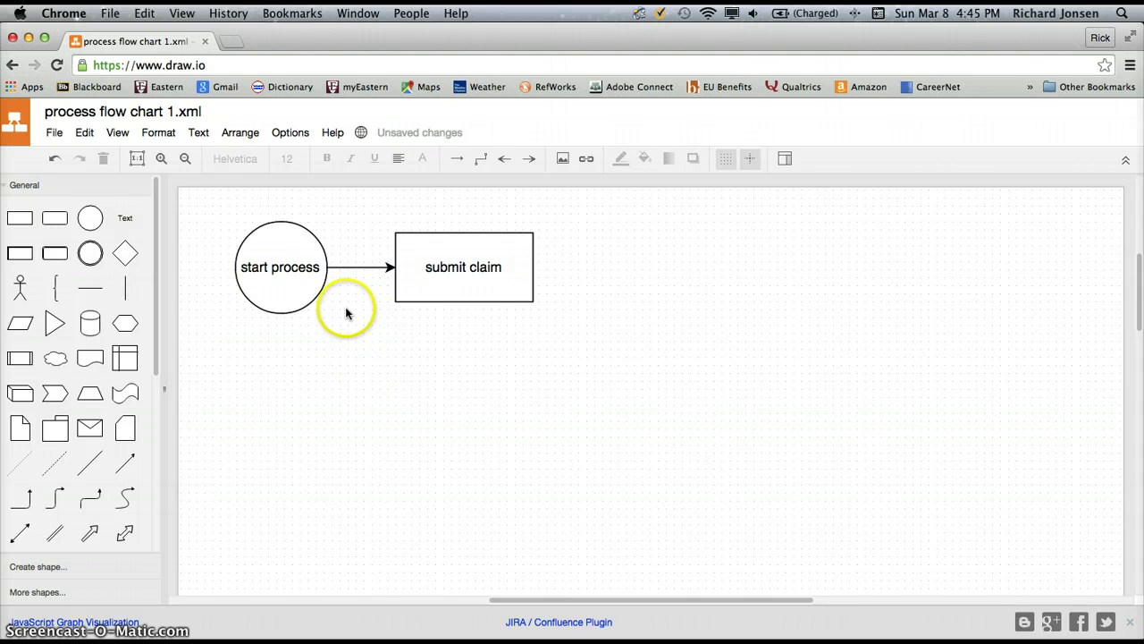
Move the 'submit claim' box lower, then undo to restore its position.
{"action": "left_click", "coordinate": [457, 283]}
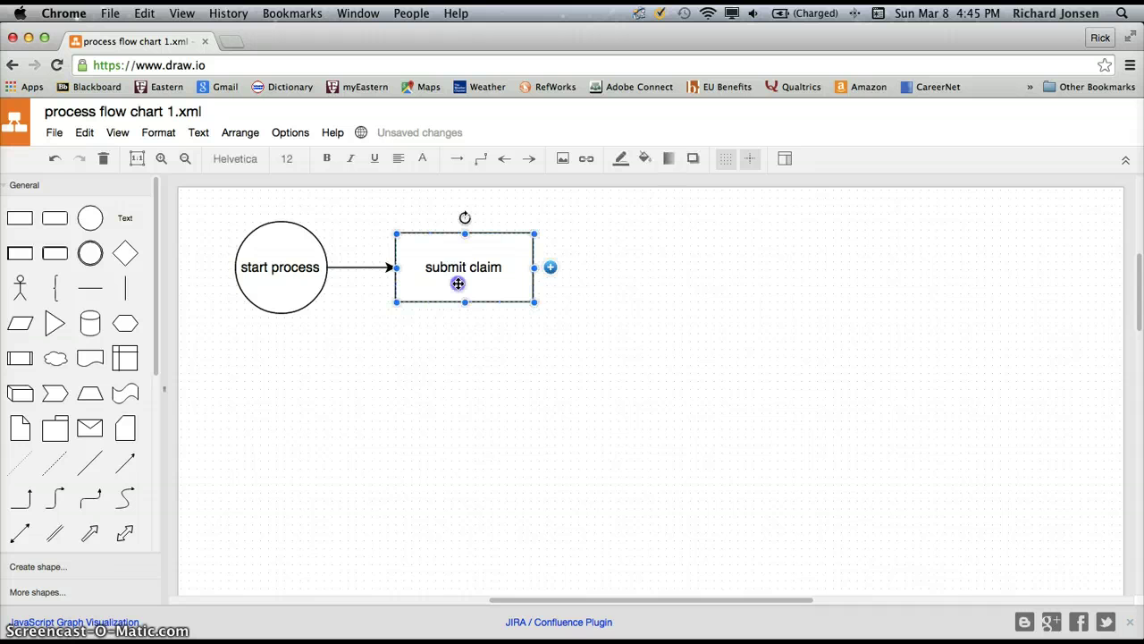
{"action": "left_click_drag", "start_coordinate": [458, 283], "coordinate": [465, 332]}
{"action": "left_click", "coordinate": [463, 355]}
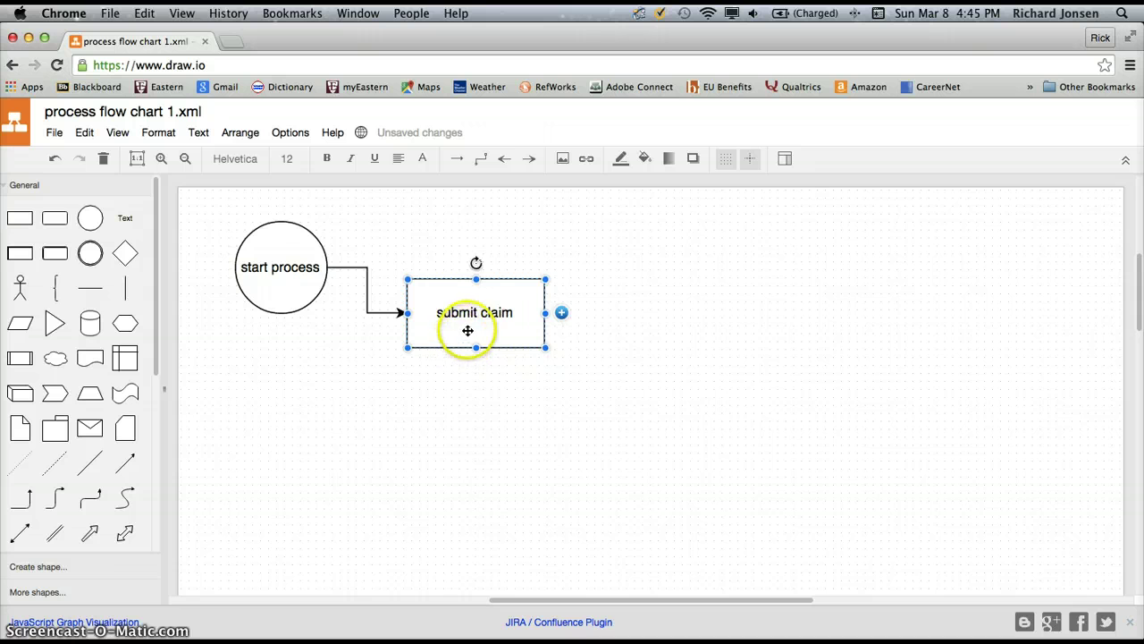
{"action": "left_click", "coordinate": [55, 161]}
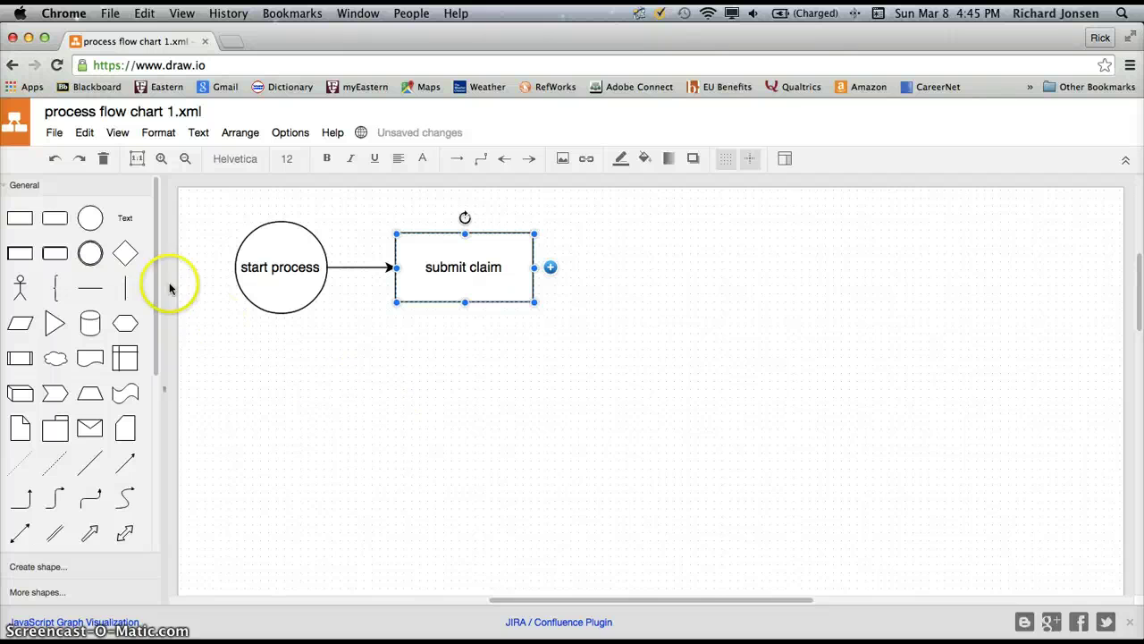
Add an 'adjuster writes report' rectangle right of 'submit claim' and drop a triangle beside it.
{"action": "mouse_move", "coordinate": [18, 221]}
{"action": "left_click_drag", "start_coordinate": [18, 221], "coordinate": [587, 240]}
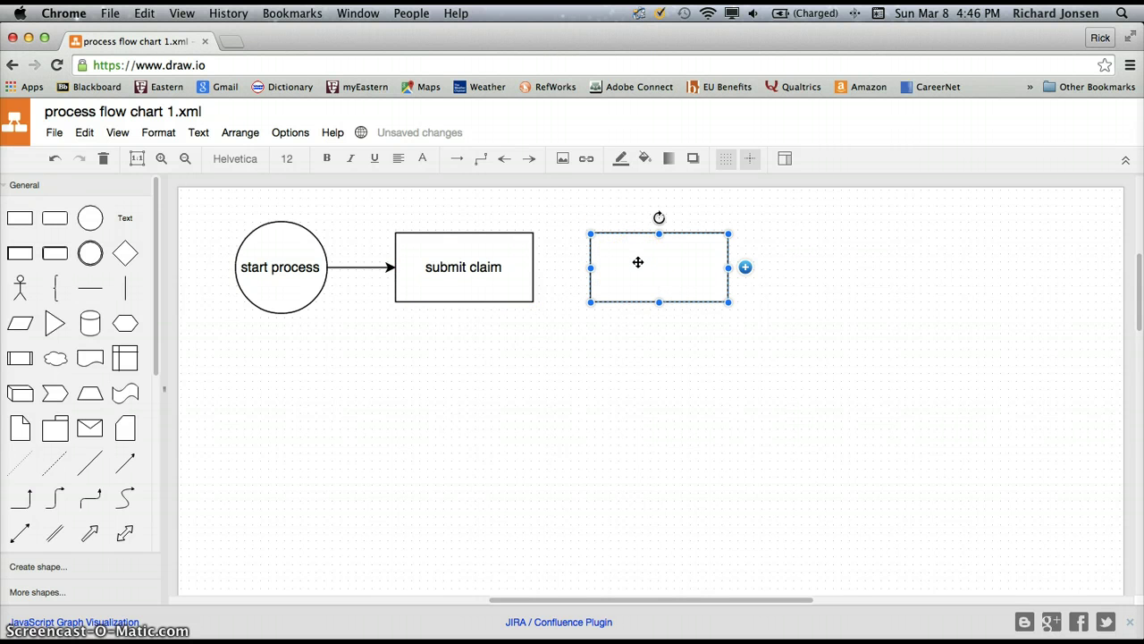
{"action": "type", "text": "adjuster writes "}
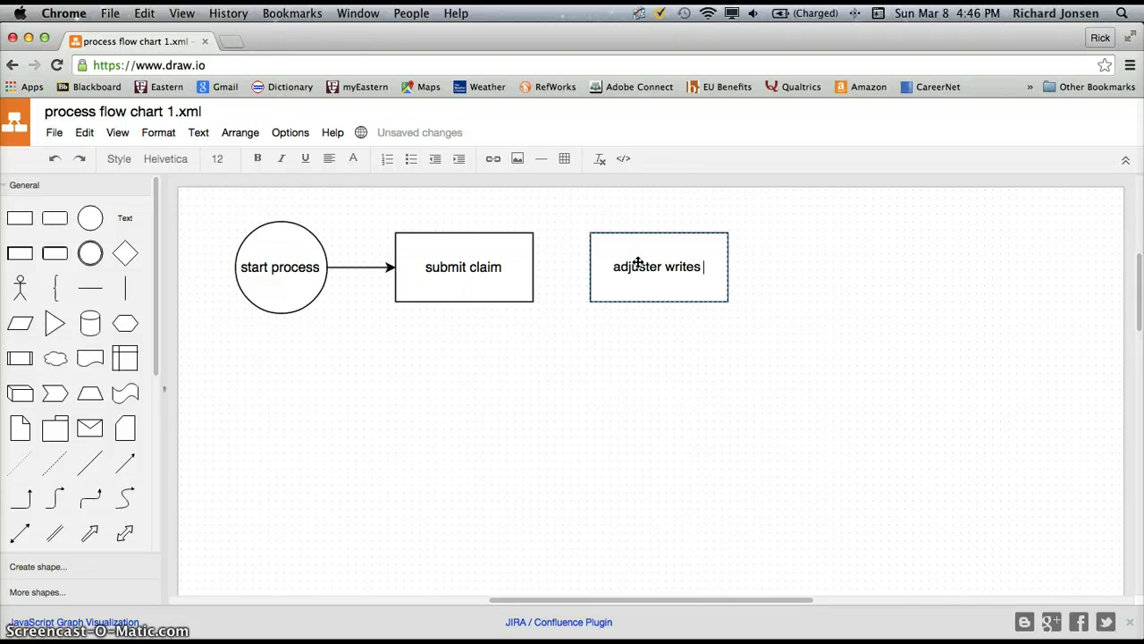
{"action": "type", "text": "report"}
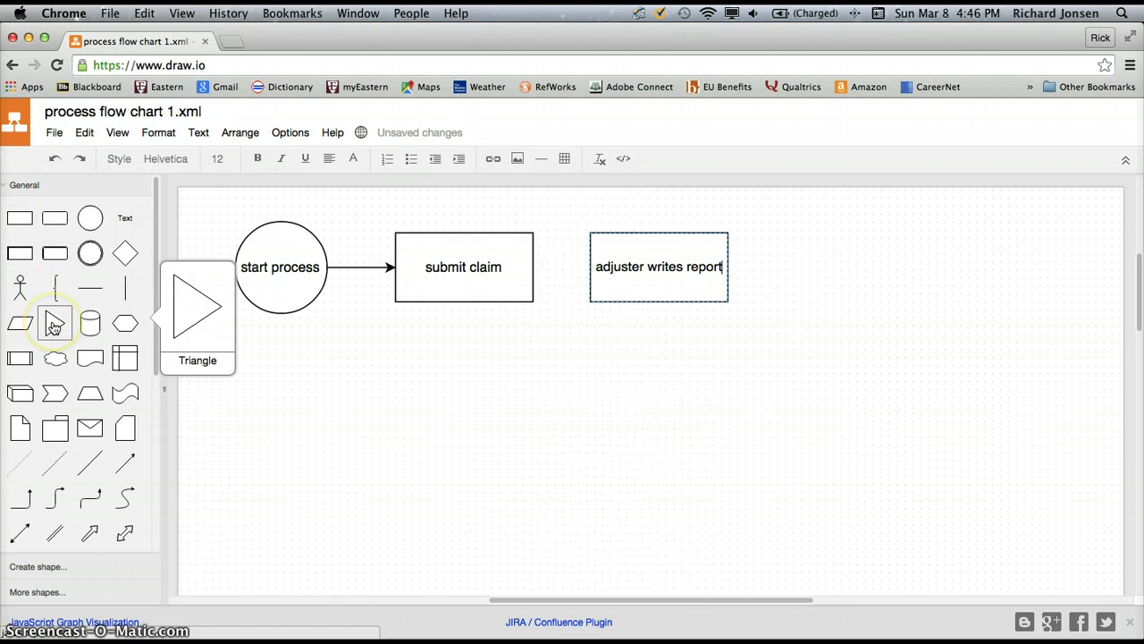
{"action": "left_click_drag", "start_coordinate": [590, 247], "coordinate": [789, 228]}
Label the triangle 'wait for documents' and chain arrows from 'submit claim' through 'adjuster writes report' to it.
{"action": "left_click", "coordinate": [797, 259]}
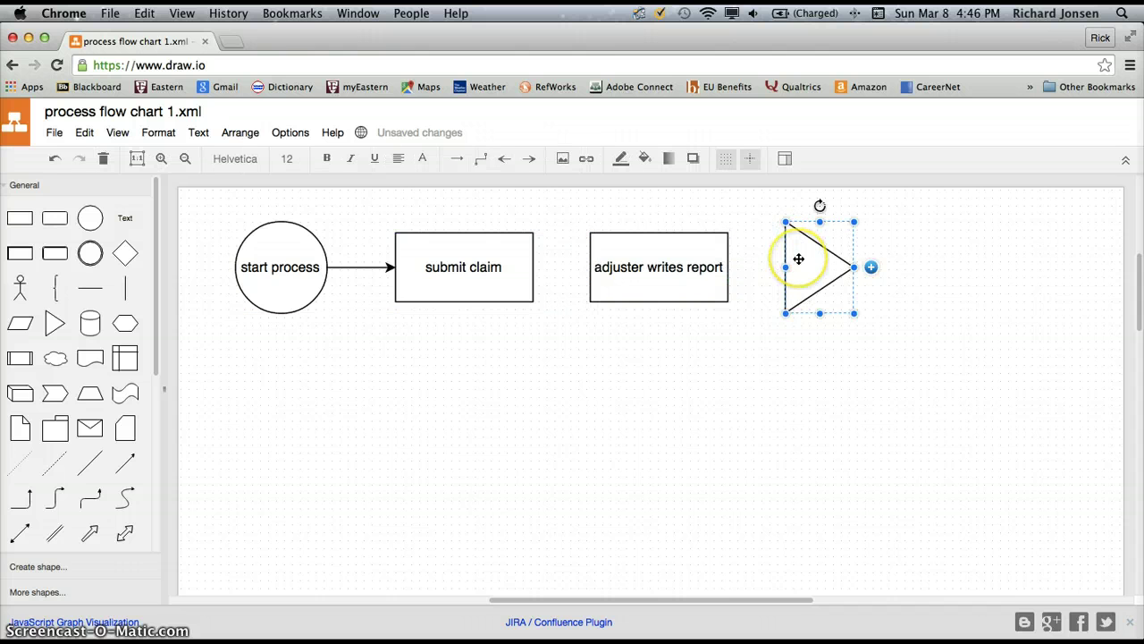
{"action": "type", "text": "wa"}
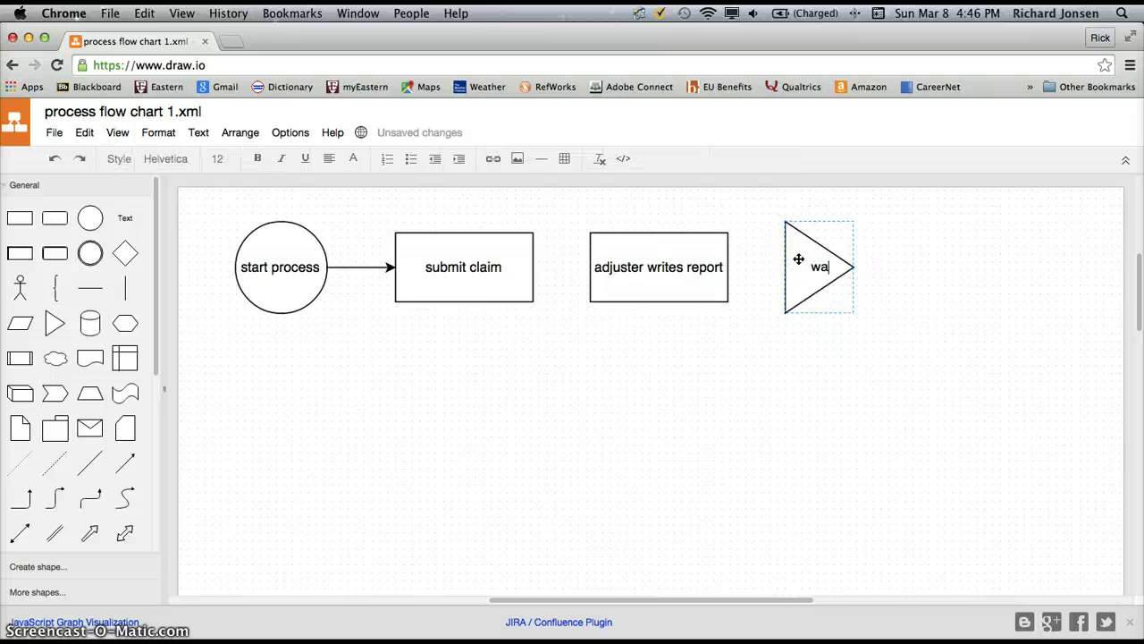
{"action": "type", "text": "it for documents"}
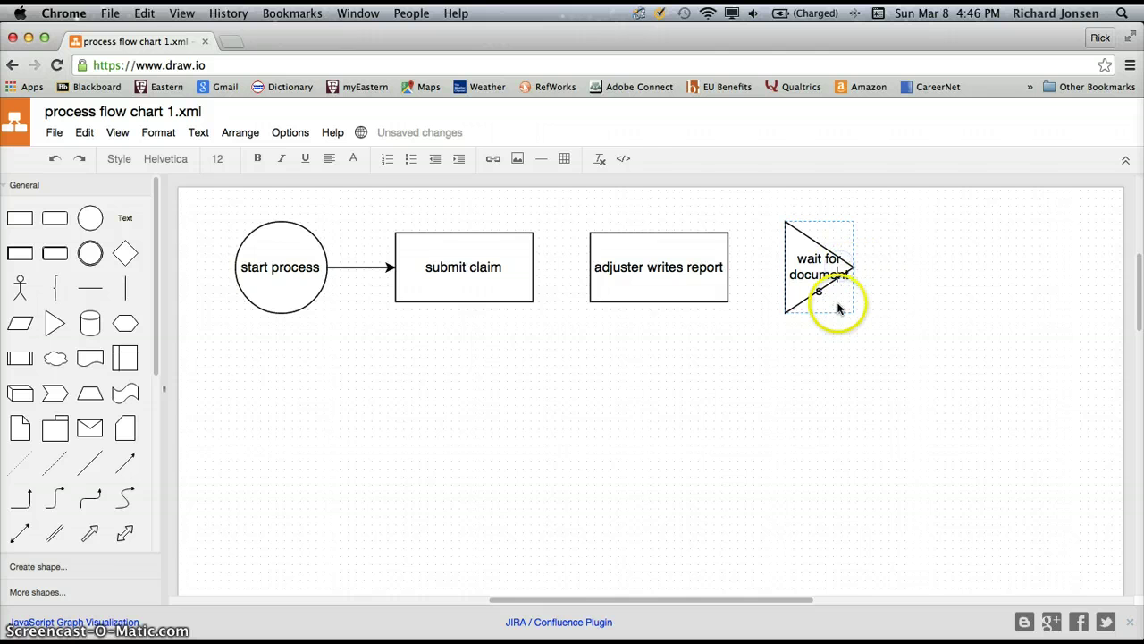
{"action": "left_click", "coordinate": [838, 306]}
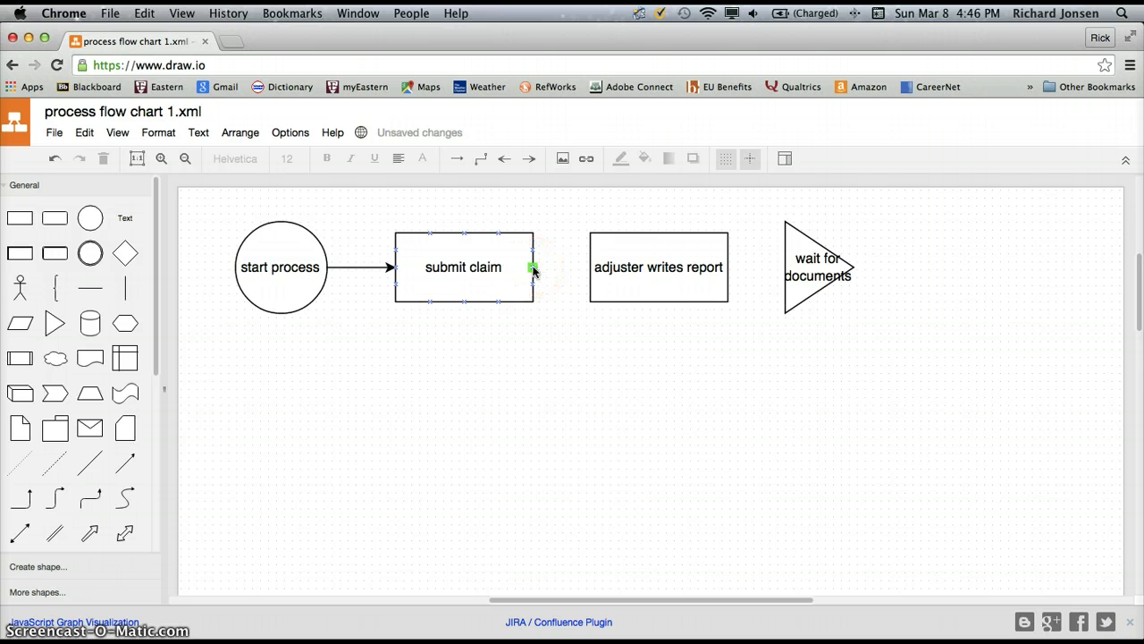
{"action": "left_click_drag", "start_coordinate": [533, 268], "coordinate": [590, 268]}
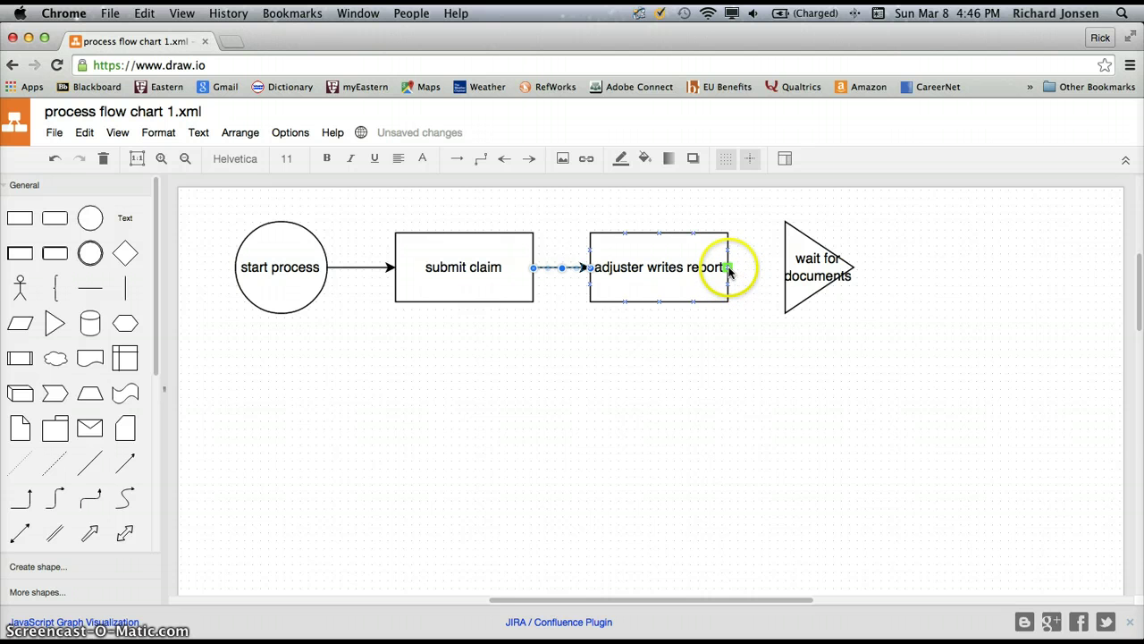
{"action": "left_click_drag", "start_coordinate": [739, 270], "coordinate": [772, 272]}
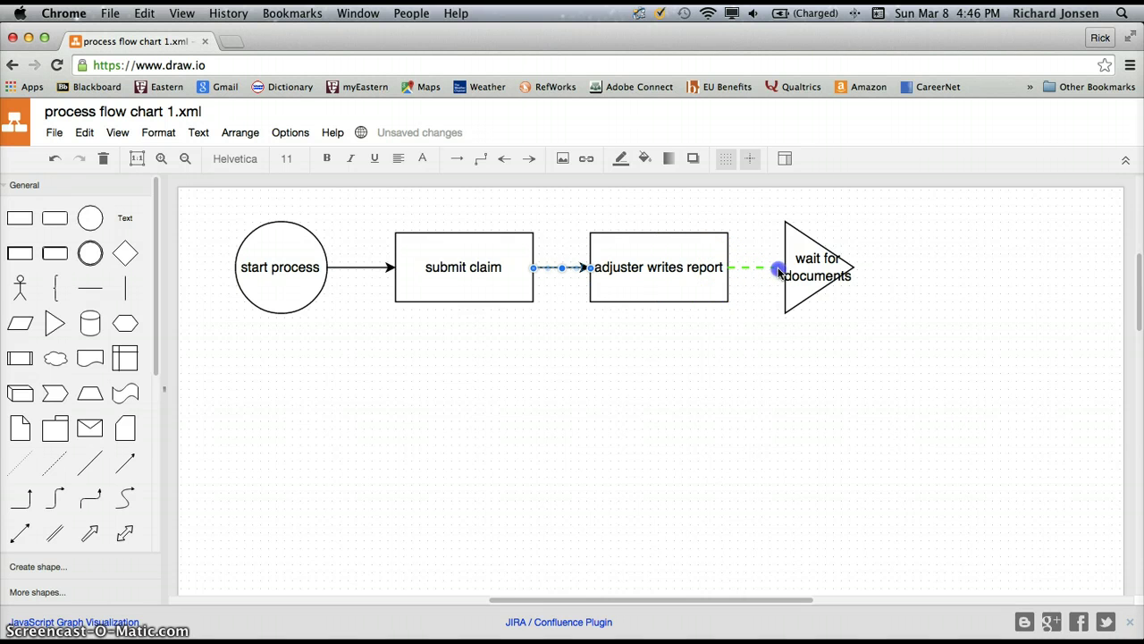